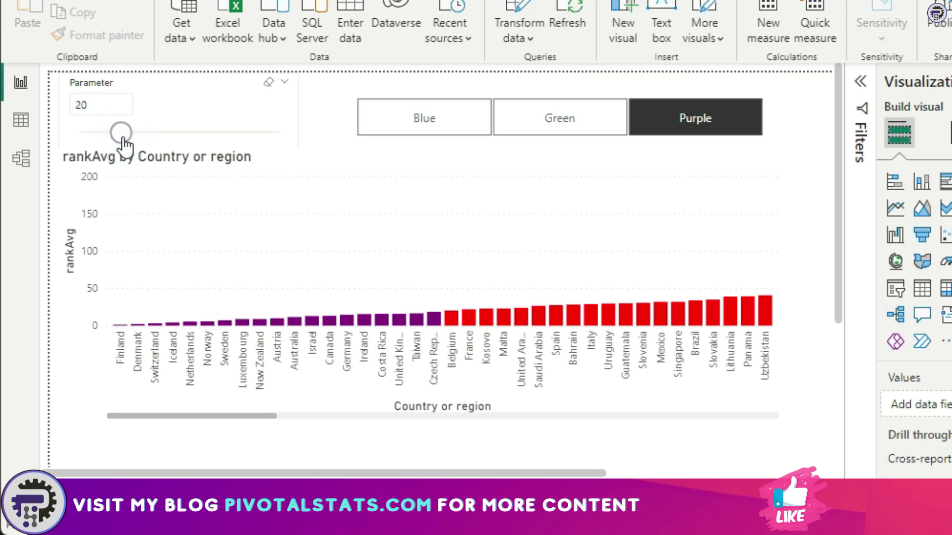
- Drag the top-N slider to about 10 and switch the highlight colour from Blue to Green
drag(124, 138, 103, 133)
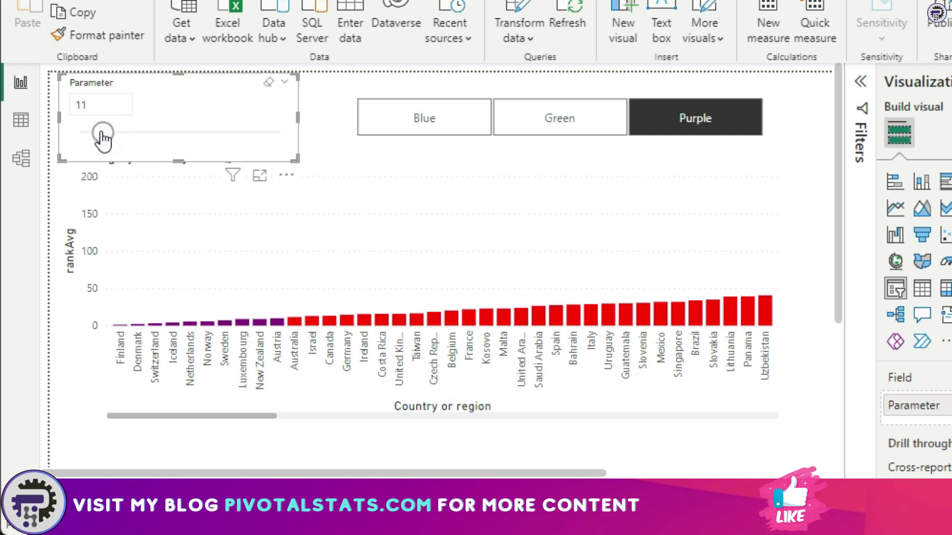
drag(103, 134, 141, 135)
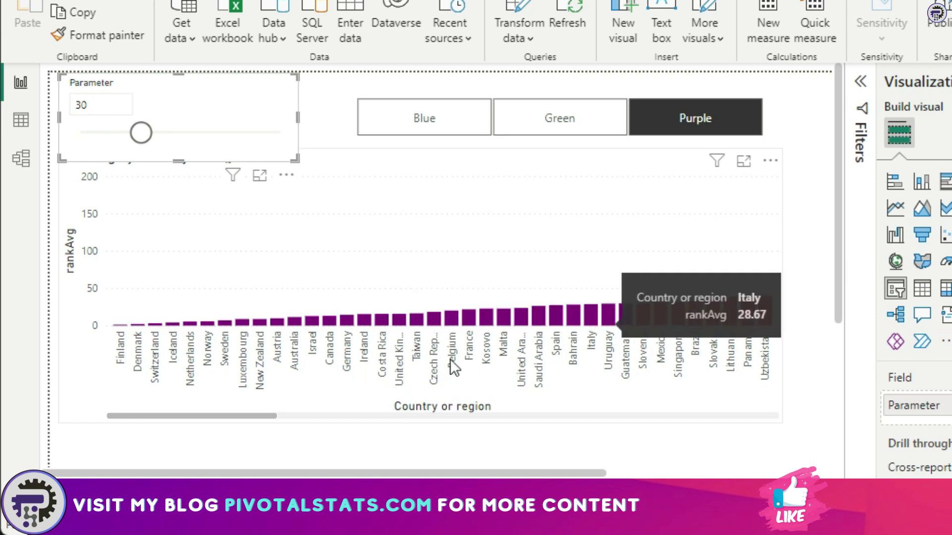
click(424, 119)
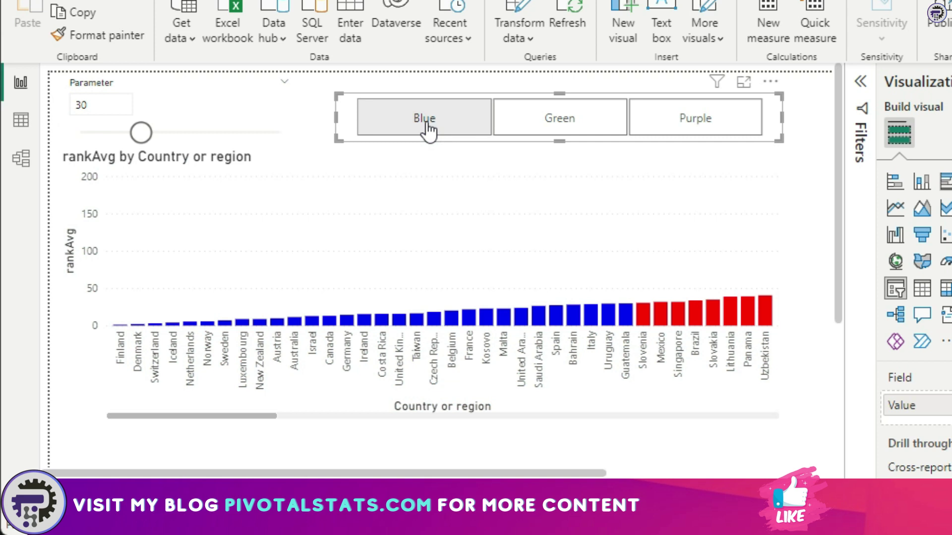
click(564, 123)
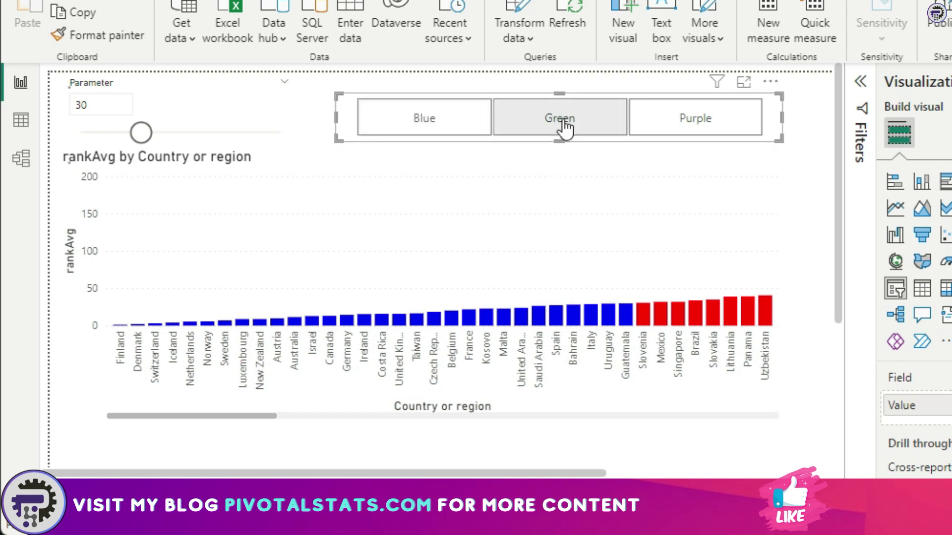
click(819, 257)
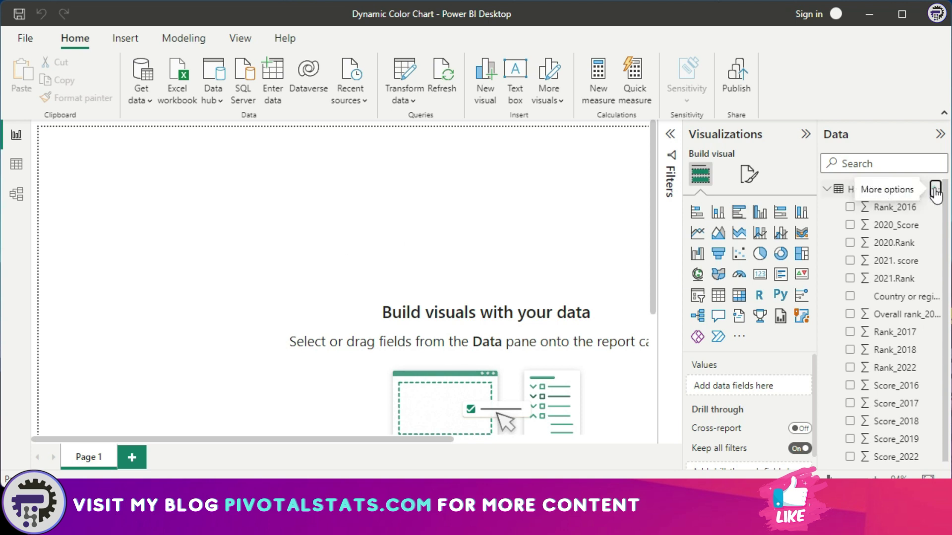
- Add a HappinessData measure rankAvg = (SUM(2020.Rank)+SUM(2021.Rank)+SUM(Rank_2022))/3
click(935, 189)
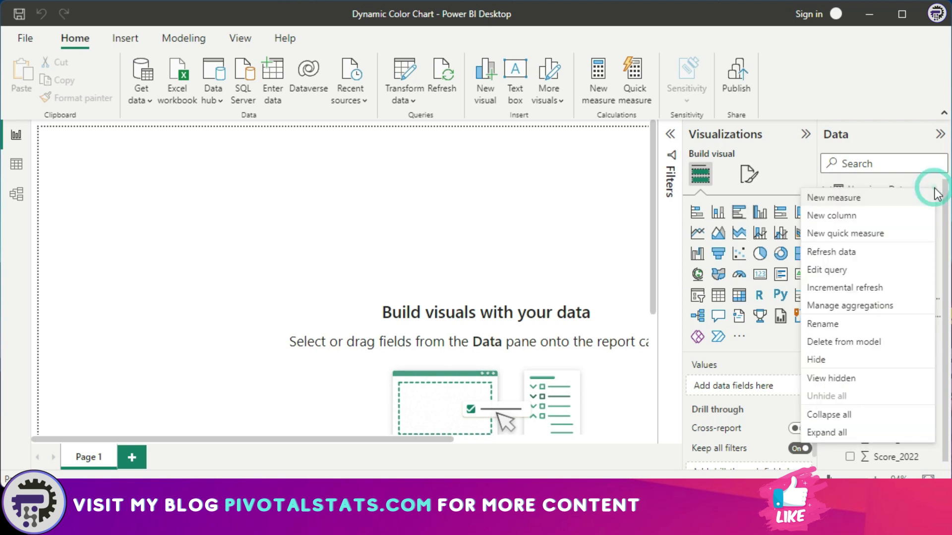
click(864, 202)
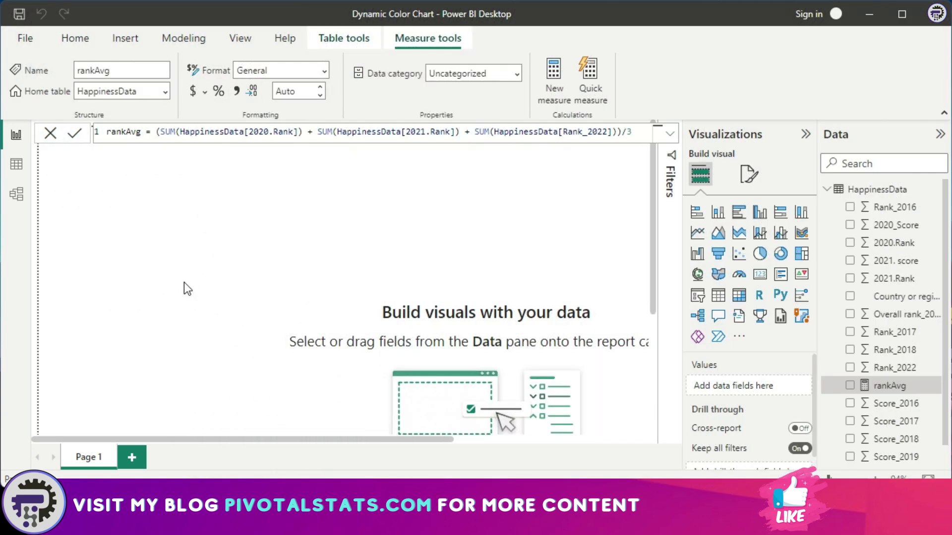
click(183, 37)
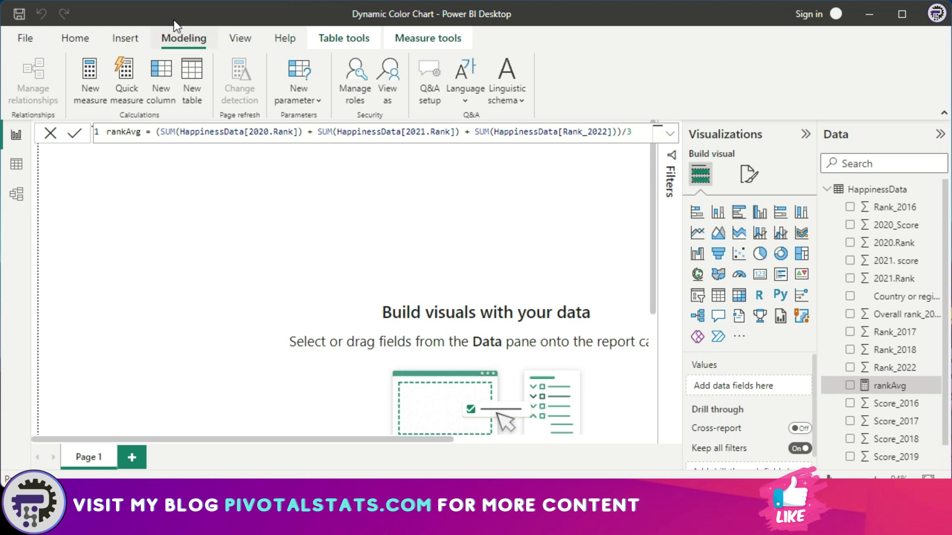
- Create a numeric-range Parameter with minimum 1, maximum 100 and default 1, plus its slicer
click(302, 95)
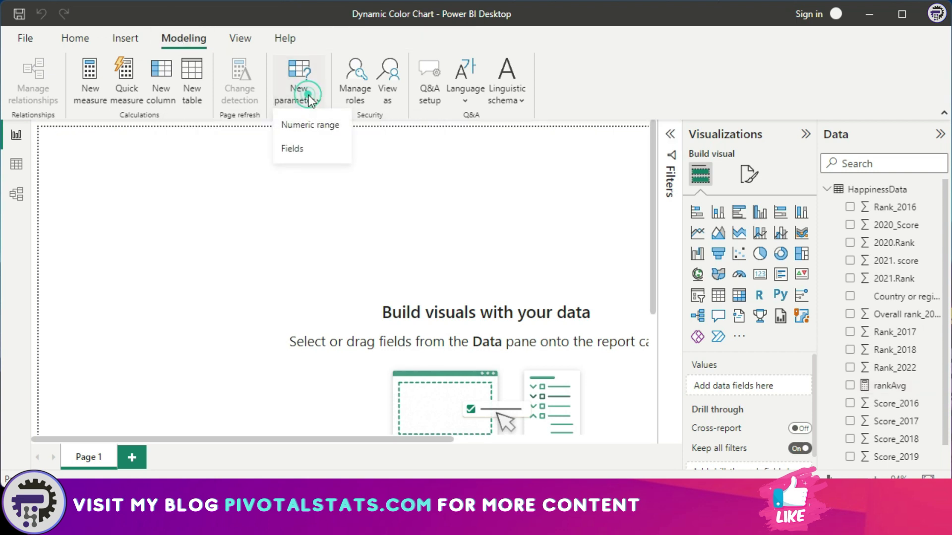
click(313, 127)
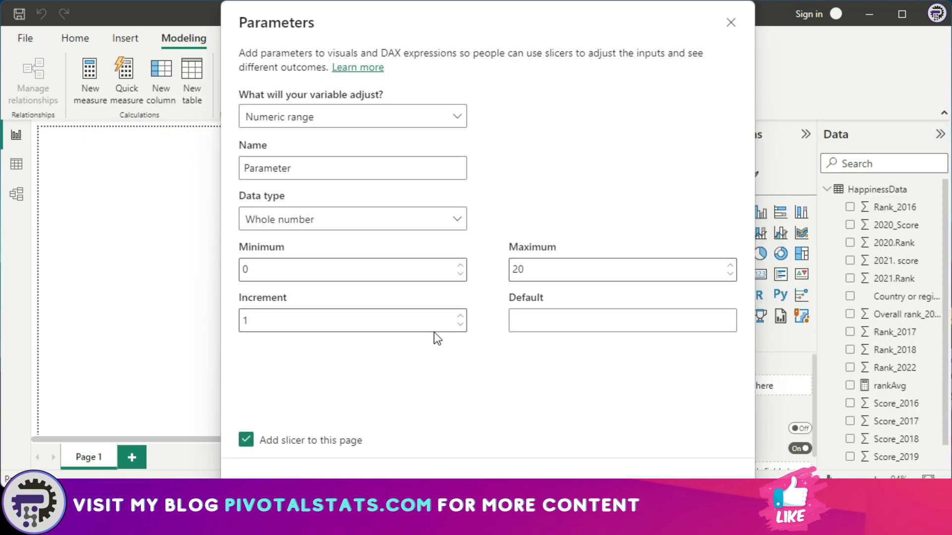
double_click(561, 269)
text(100)
double_click(263, 269)
text(1)
click(371, 288)
click(566, 315)
text(1)
click(573, 387)
key(Return)
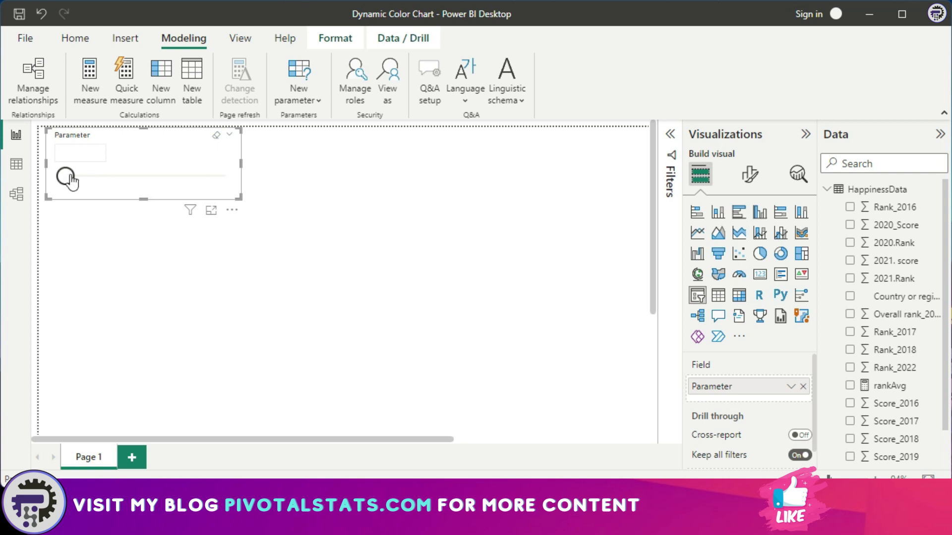
- Build a column chart of rankAvg by Country or region, widened across the page
click(187, 270)
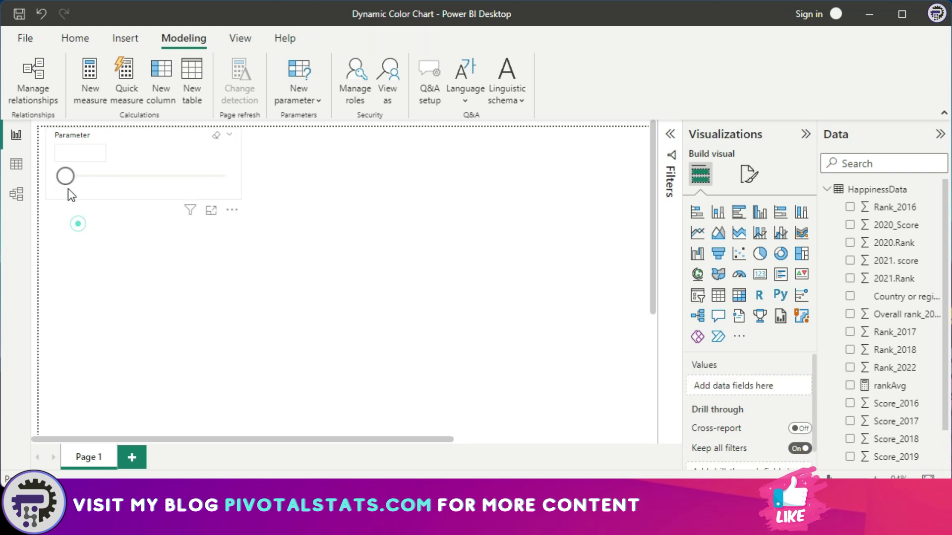
mouse_move(66, 177)
mouse_down()
mouse_move(230, 181)
mouse_move(65, 178)
mouse_up()
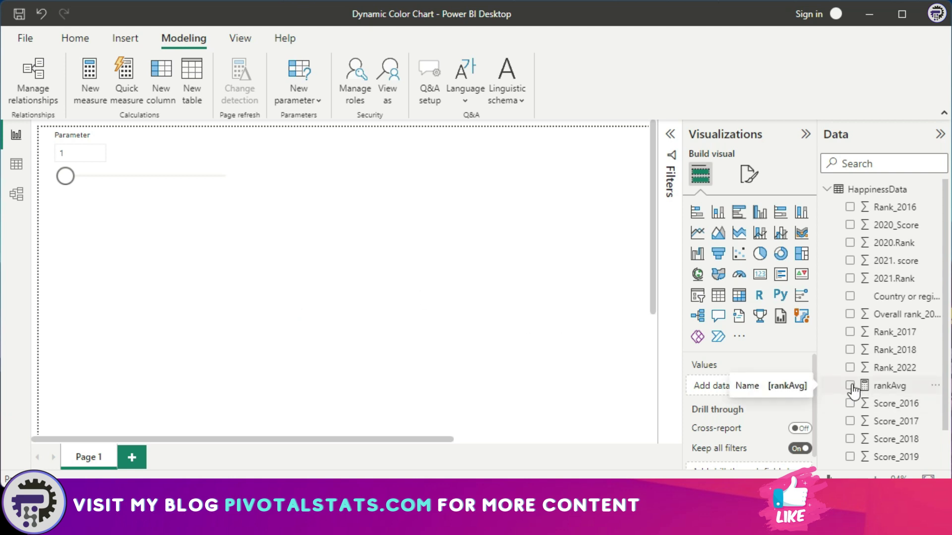
click(850, 386)
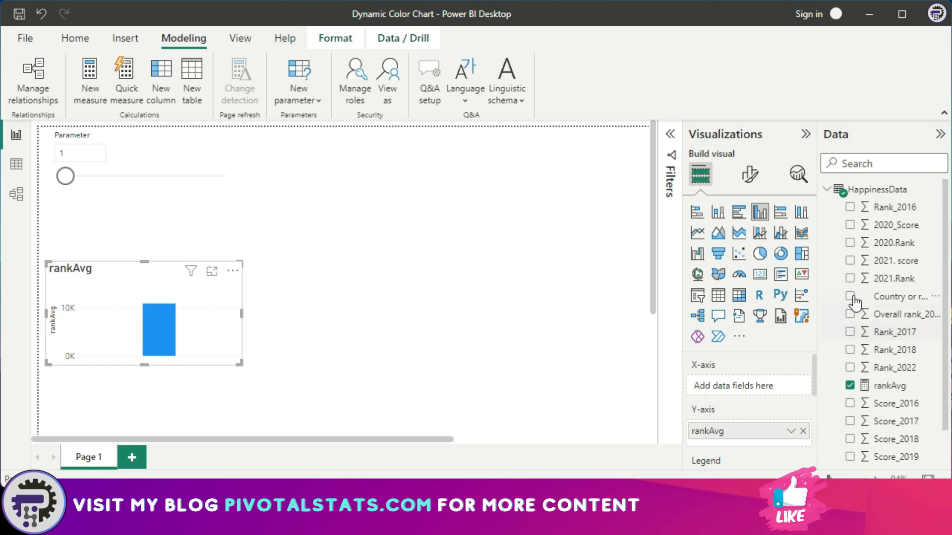
click(850, 297)
drag(241, 313, 634, 313)
- Sort the chart's axis ascending so Finland comes first
click(625, 270)
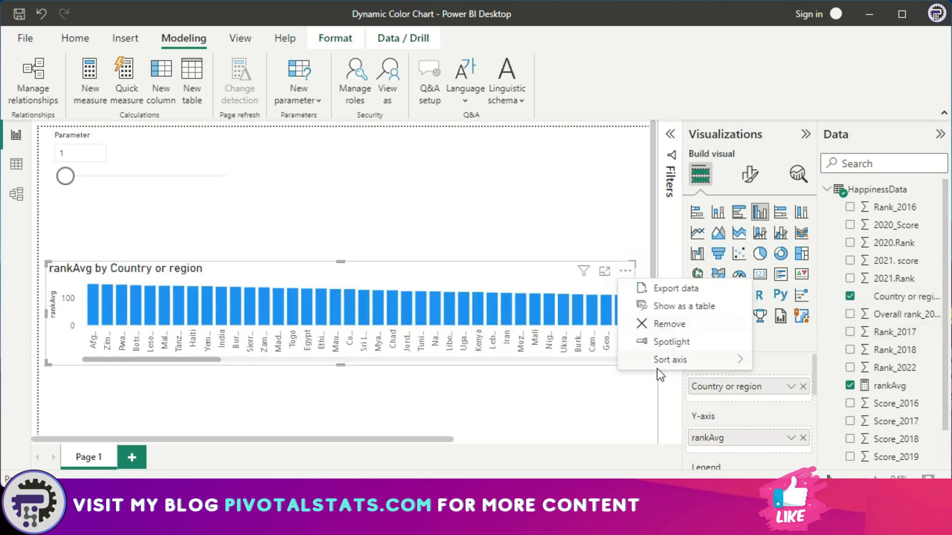
mouse_move(691, 359)
click(842, 416)
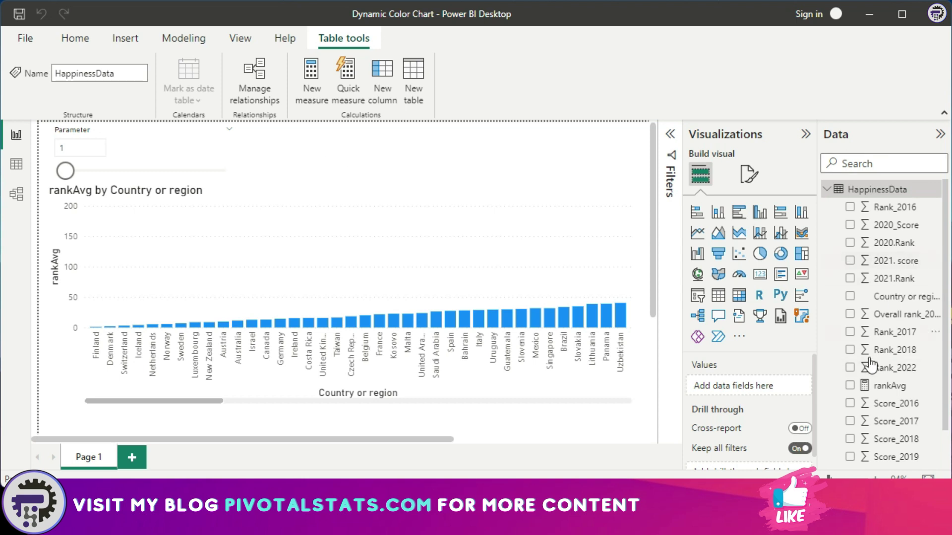
scroll(898, 292, down, 2)
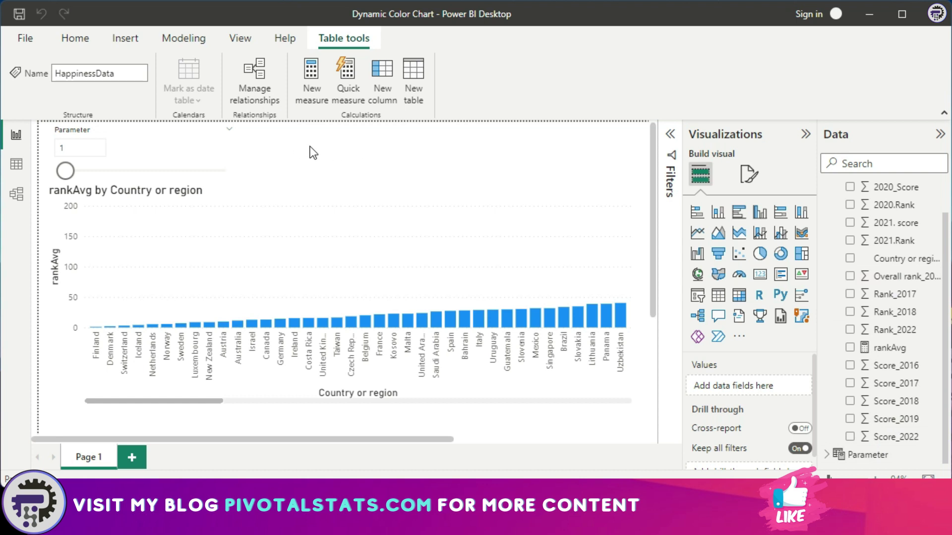
- Create a calculated table Table = {"Green", "Purple", "Blue"}
click(128, 36)
click(185, 37)
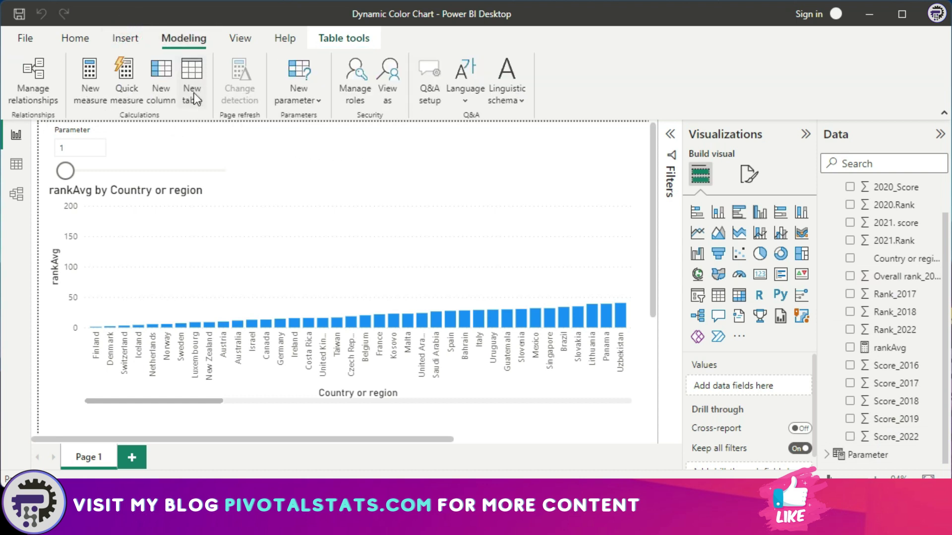
click(192, 94)
text({"Gree)
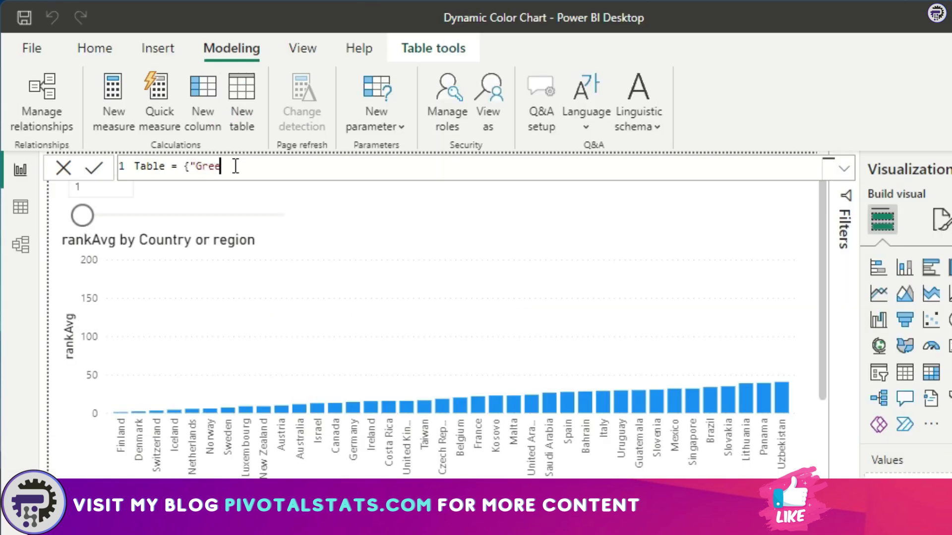
text(n", ")
text(Pur)
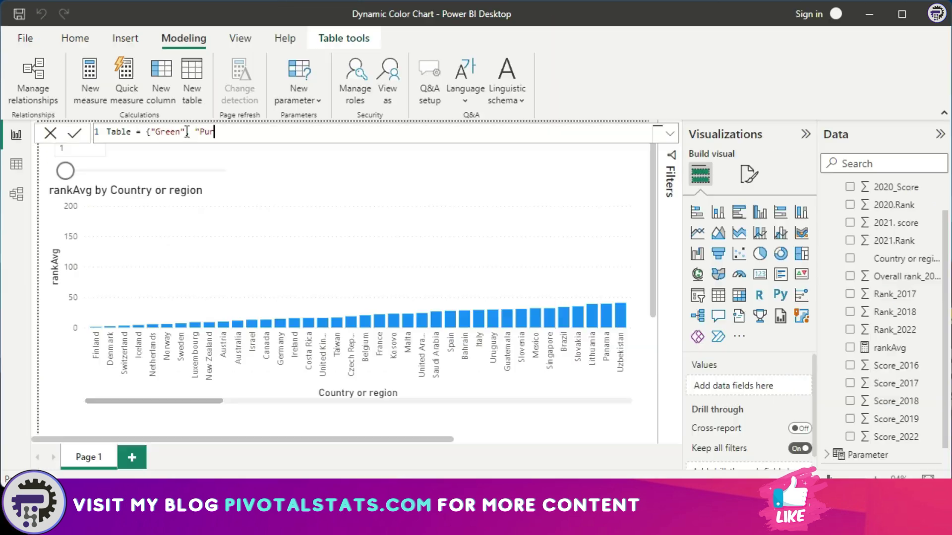
text(ple", "Blue"})
key(Return)
scroll(881, 380, down, 1)
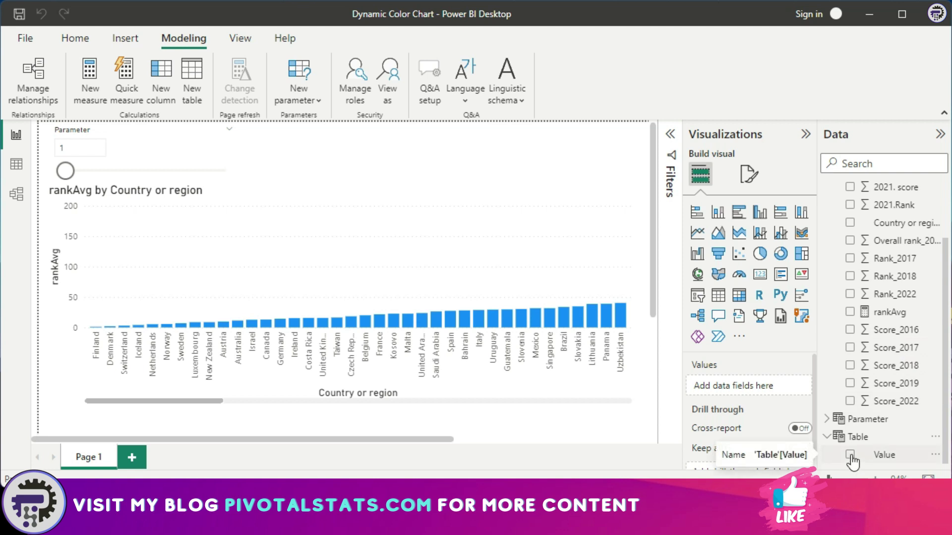
- Add Table[Value] as a slicer and set its style to Tile
click(850, 455)
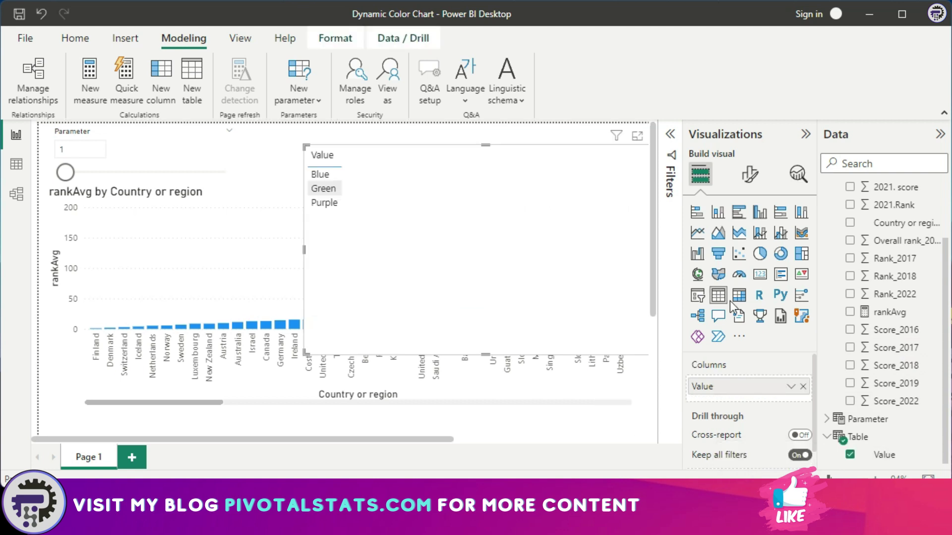
click(700, 296)
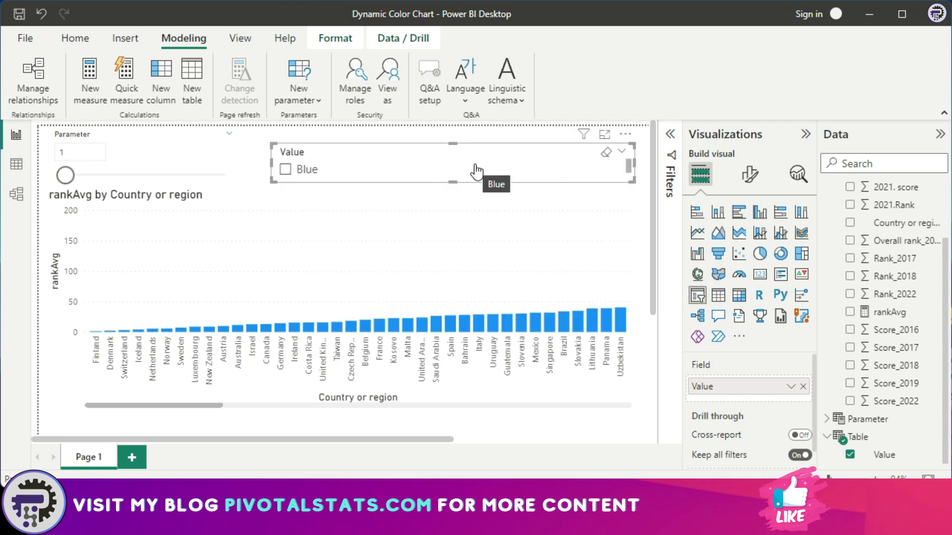
click(750, 174)
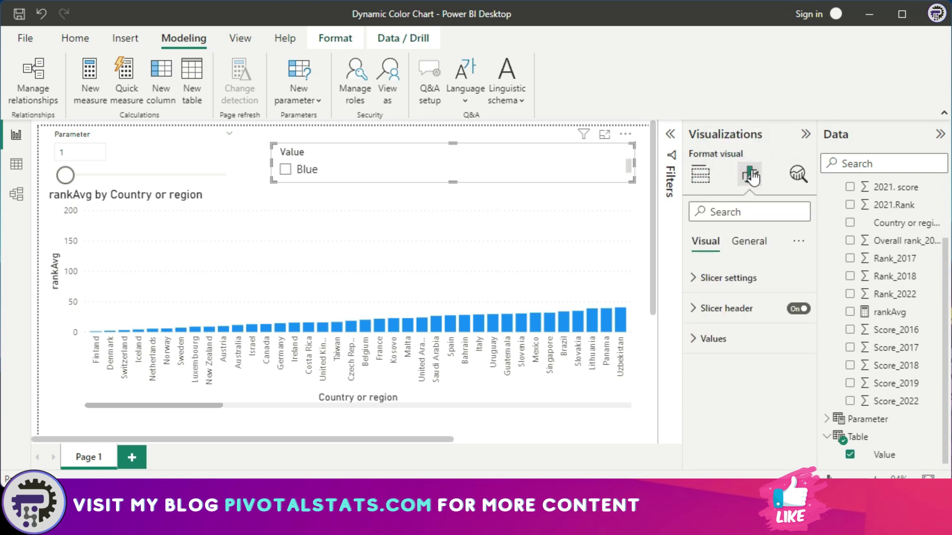
click(694, 278)
click(793, 343)
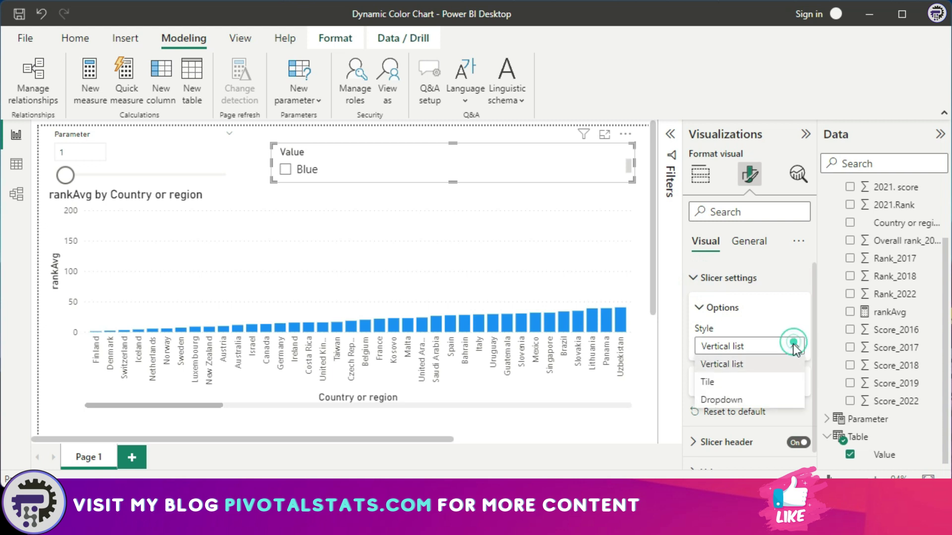
click(766, 385)
click(724, 306)
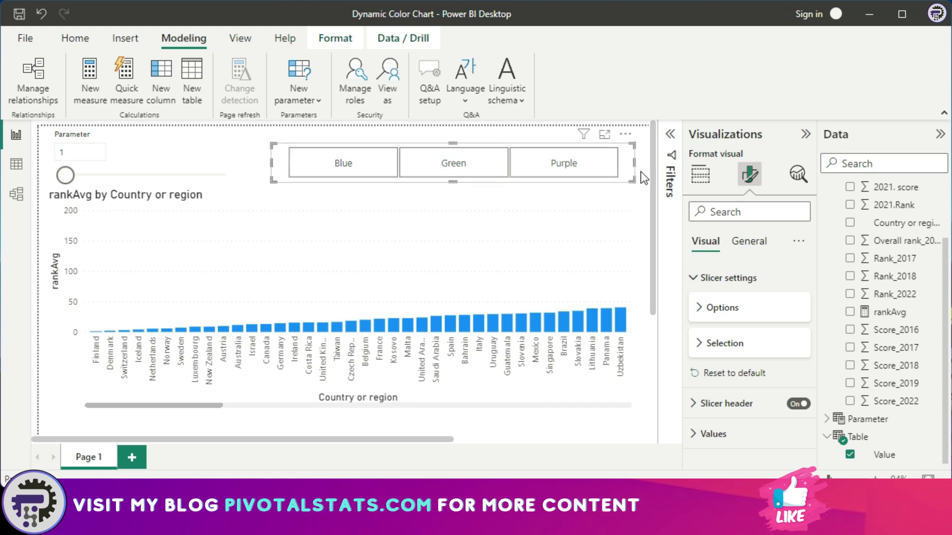
- Turn on single select for the colour slicer
click(700, 345)
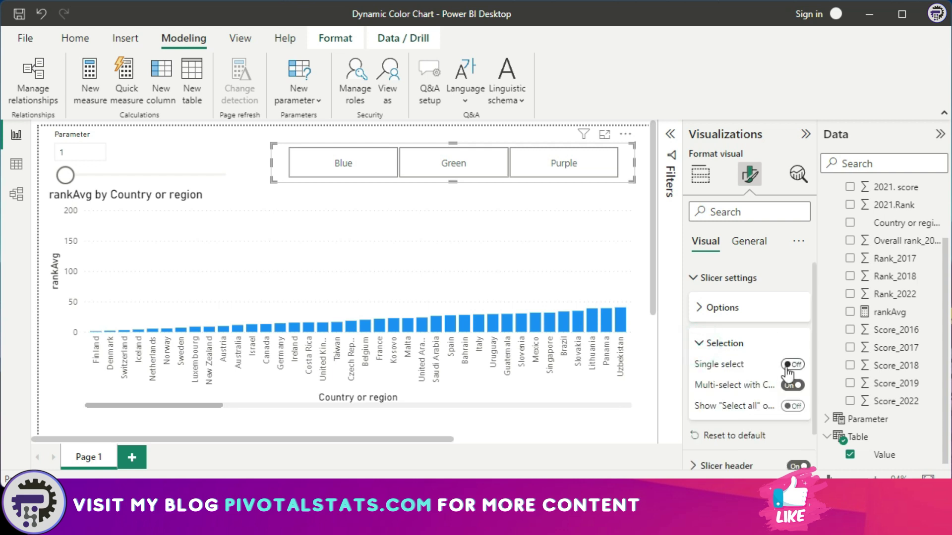
click(795, 365)
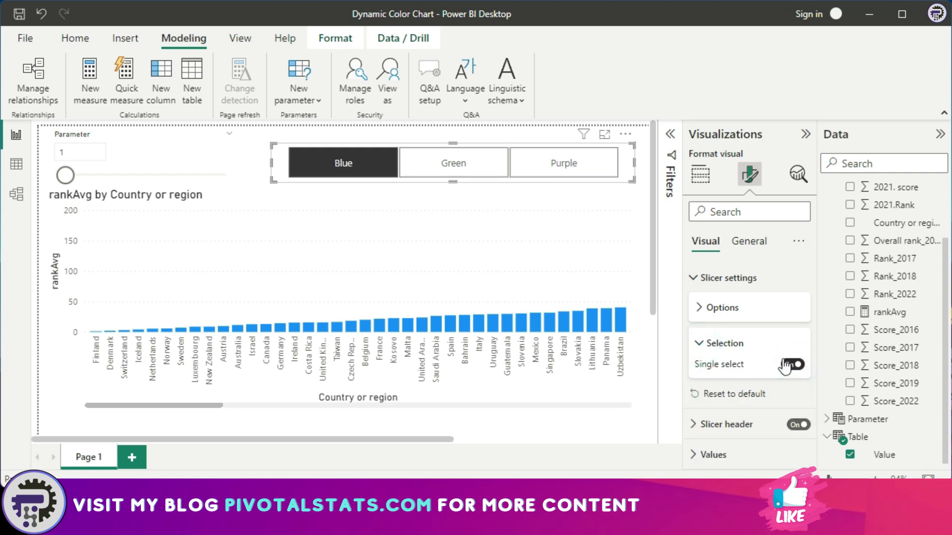
click(647, 204)
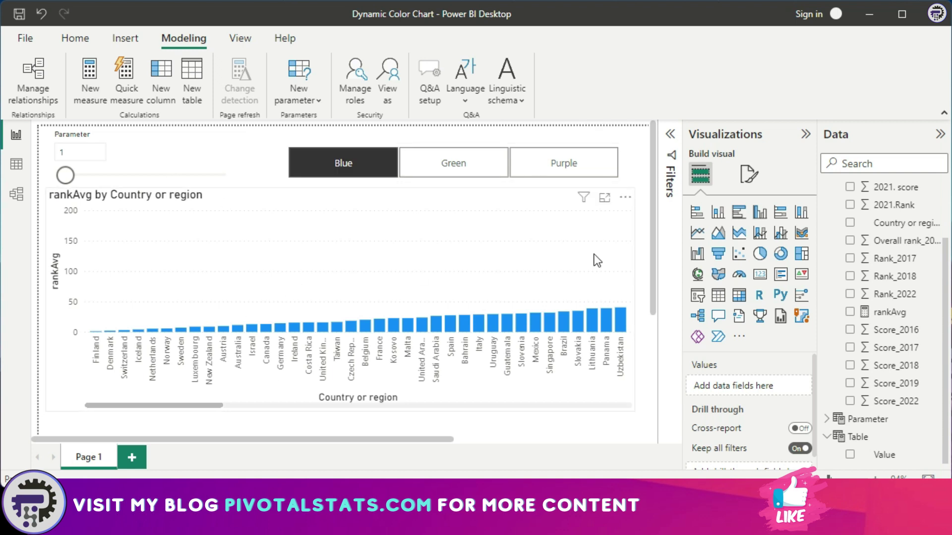
- Start a new HappinessData measure reading 'colorVal =' with an empty second line
scroll(886, 332, up, 2)
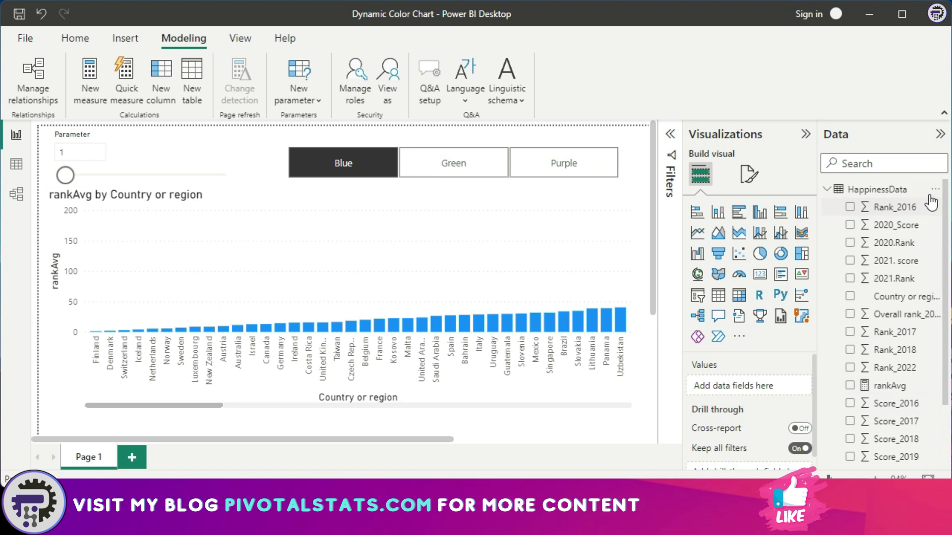
click(934, 189)
click(823, 194)
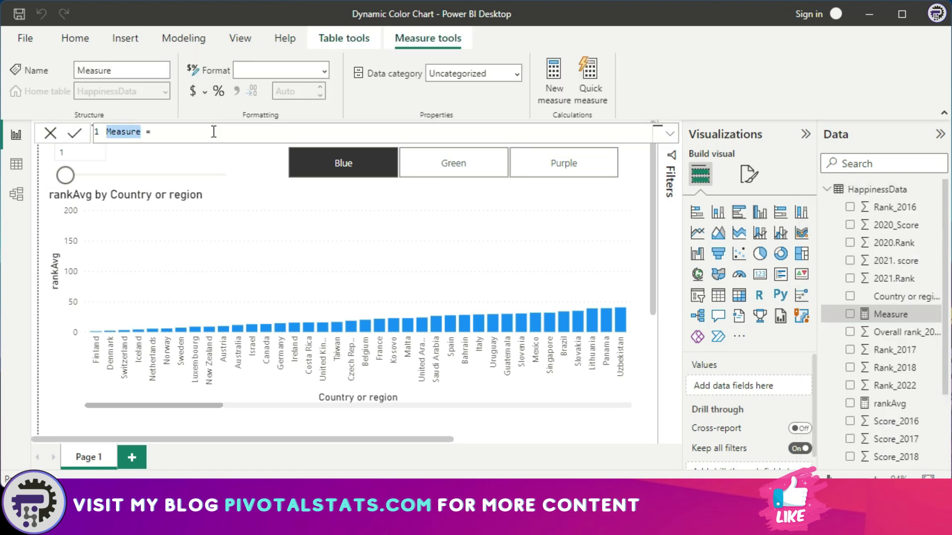
text(colorVal)
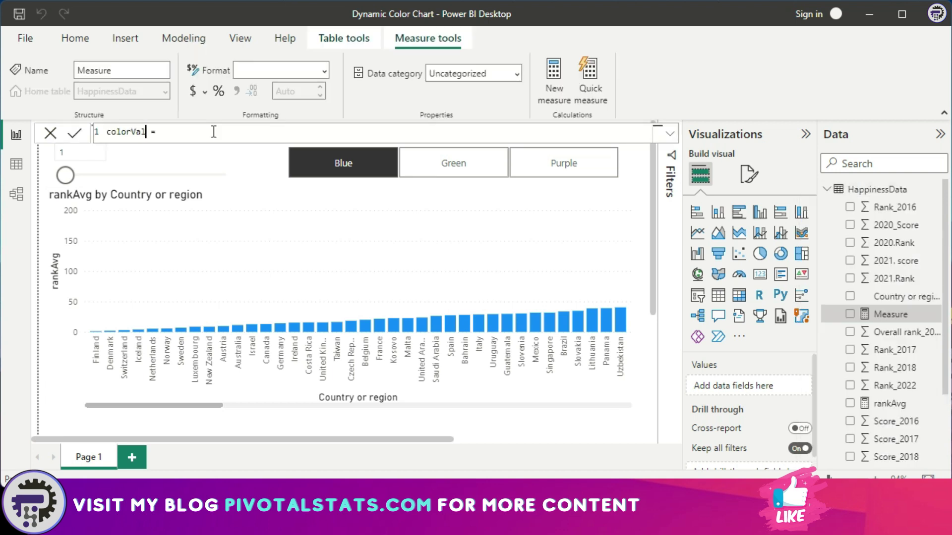
key(End)
key(shift+Return)
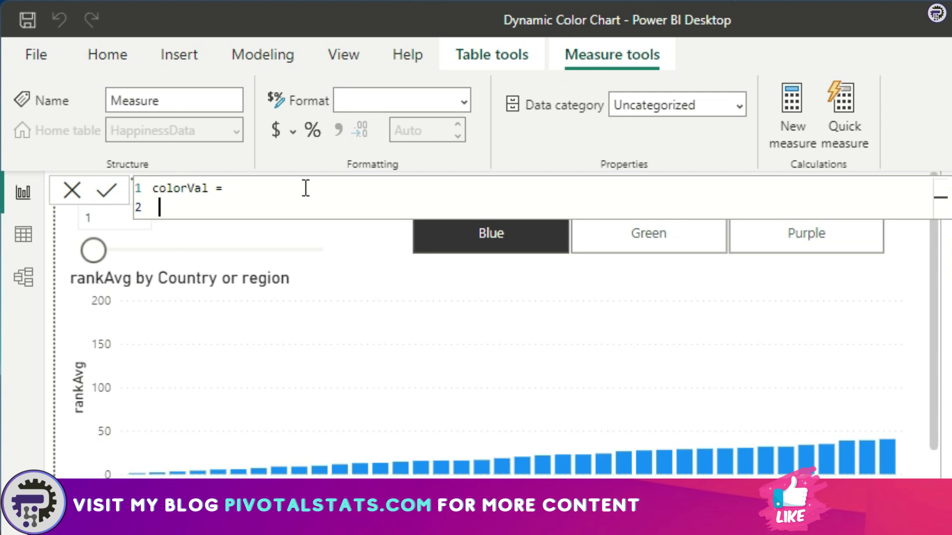
- Define the variable userRank = Parameter[Parameter Value] in colorVal
text(var usr)
key(BackSpace)
text(erRak)
key(BackSpace)
text(nk)
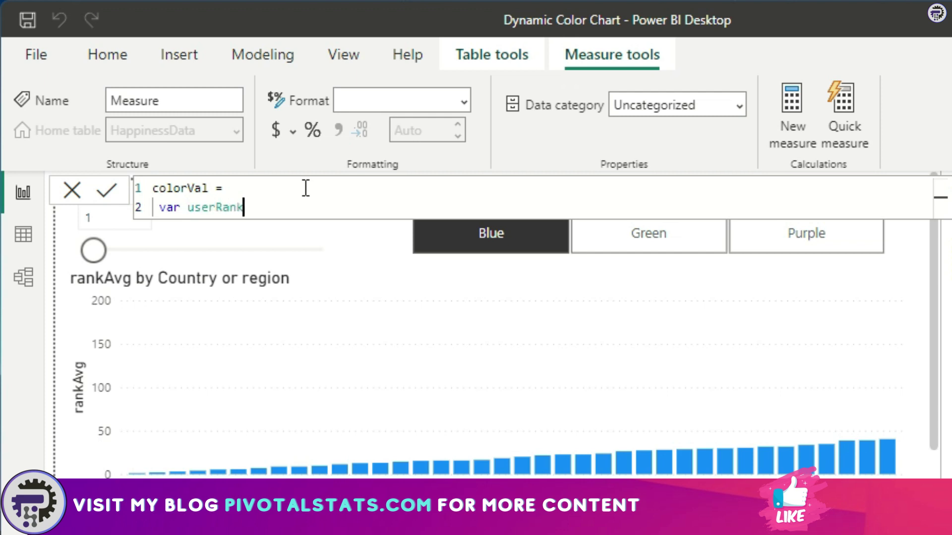
text( = param)
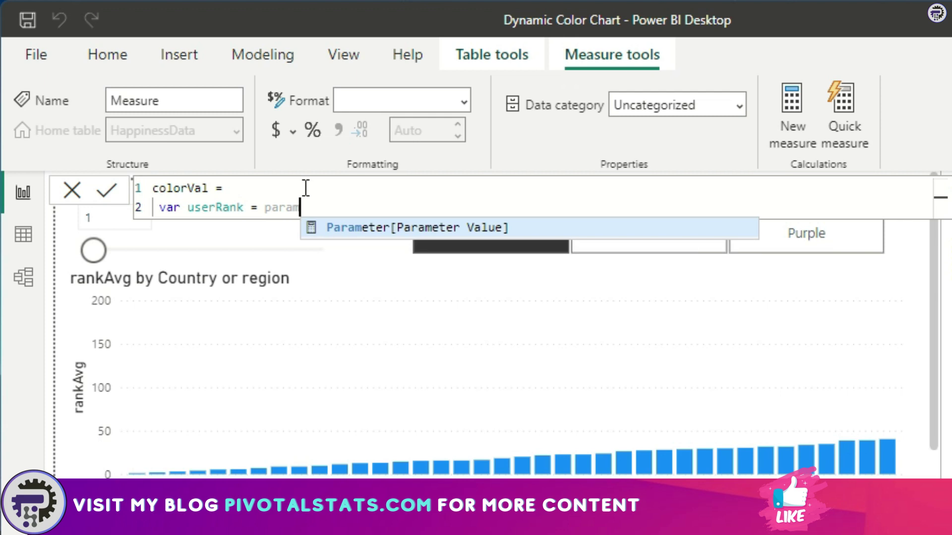
key(Tab)
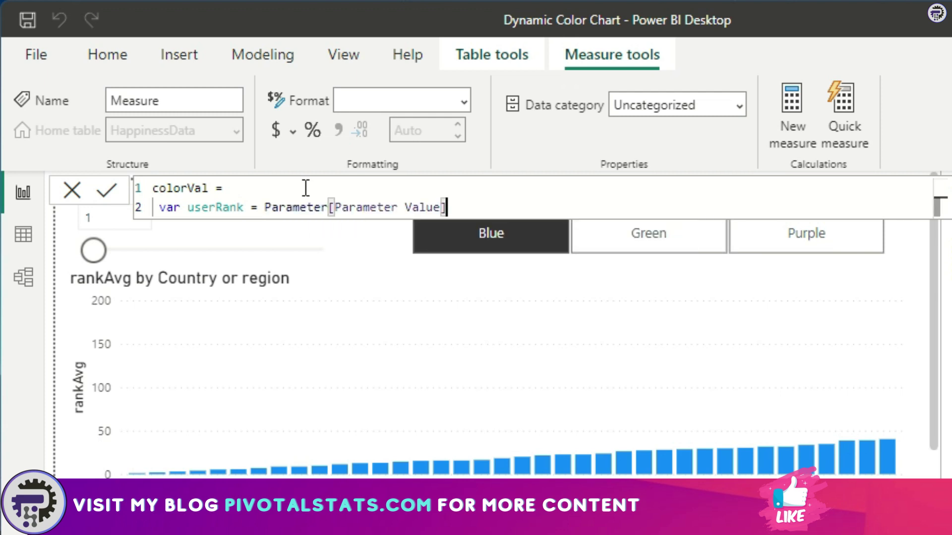
key(shift+Return)
- Add the variable userColor = SELECTEDVALUE('Table'[Value]) on the next line
text(var )
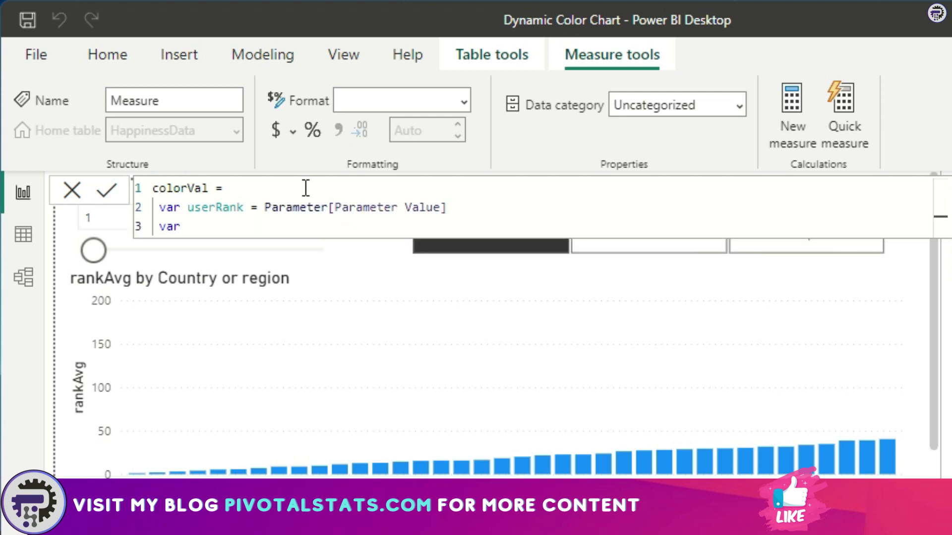
text(userColor =)
text(sel)
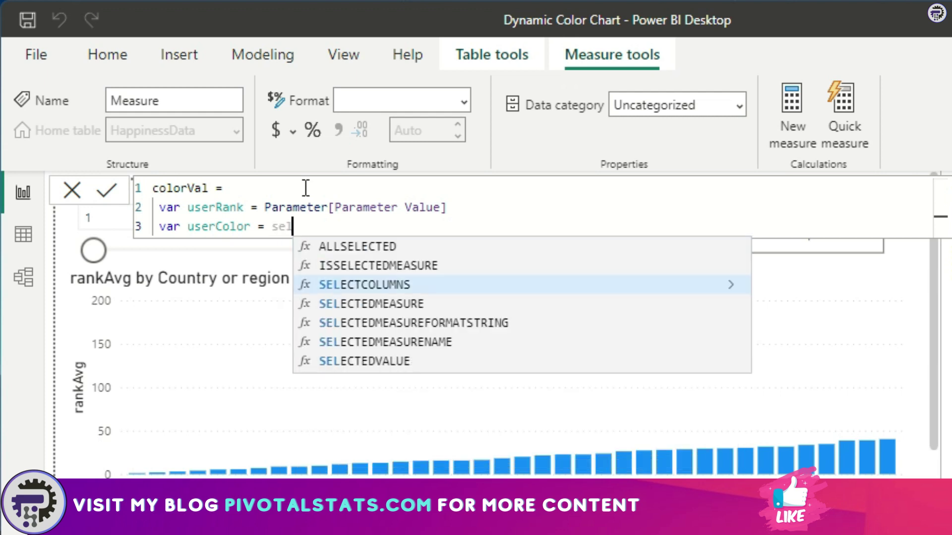
text(ec)
key(Down)
key(Down)
key(Down)
key(Down)
key(Tab)
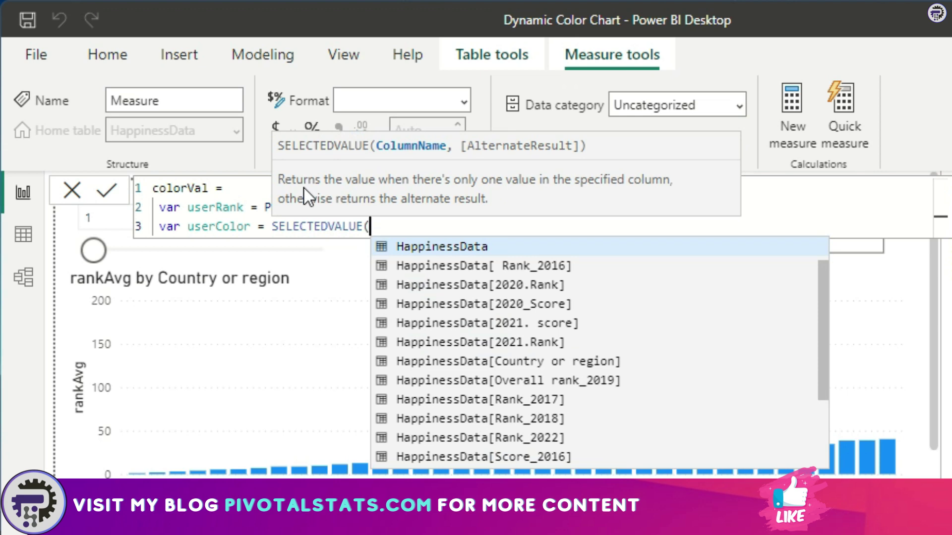
text(tabl)
key(Down)
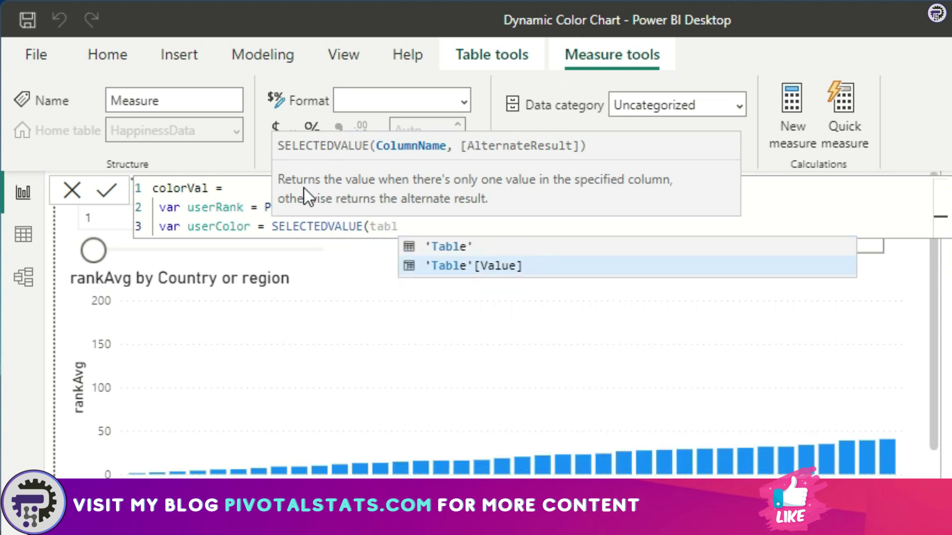
key(Tab)
text())
key(shift+Return)
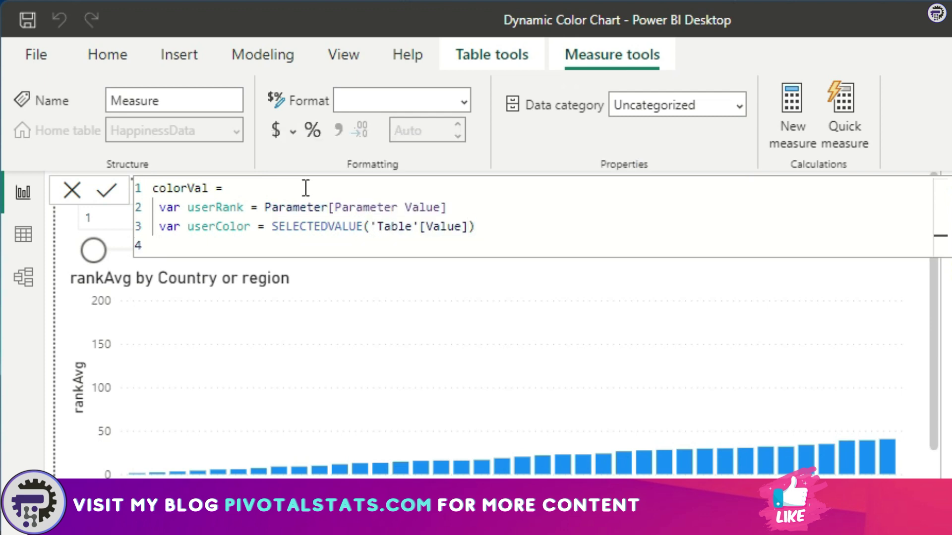
- End colorVal with return IF([rankAvg]>=userRank,"Red",userColor)
text(return)
key(shift+Return)
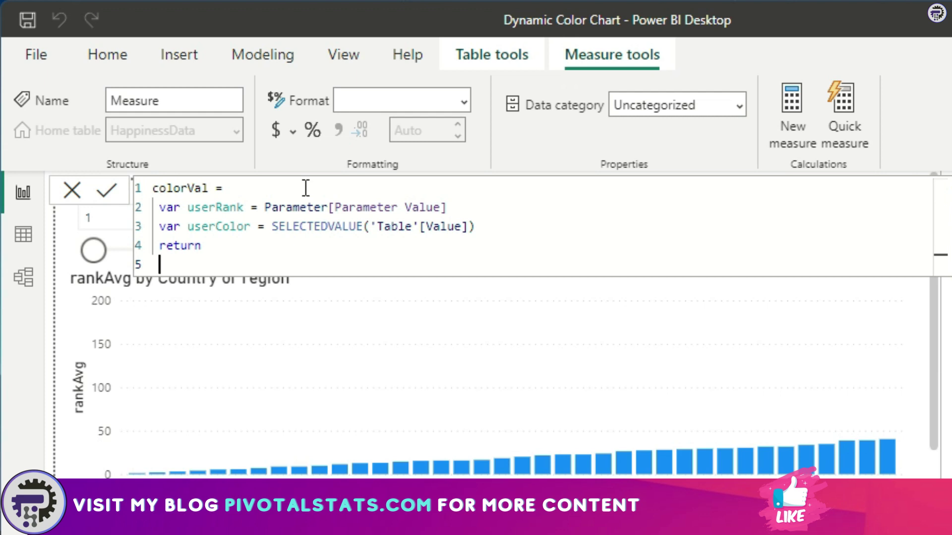
text(IF(rank)
key(Tab)
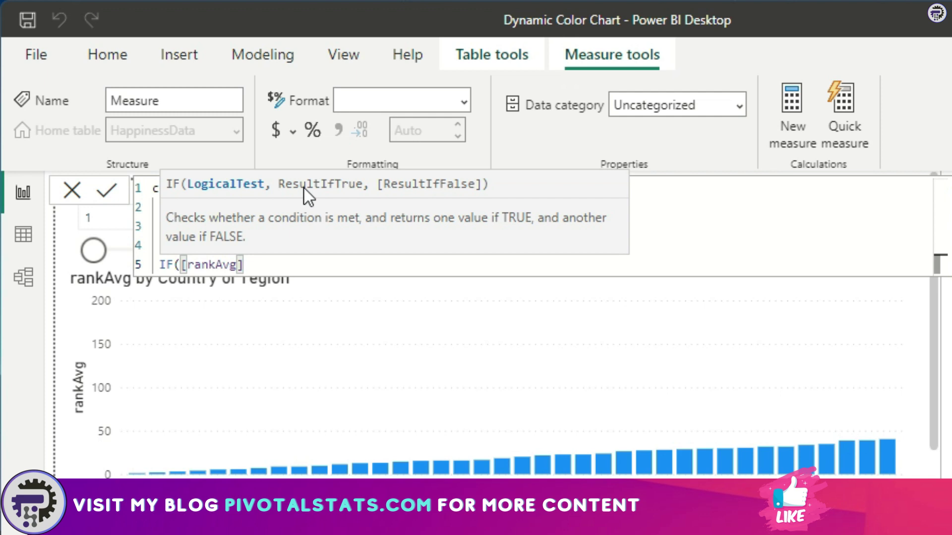
text(>=)
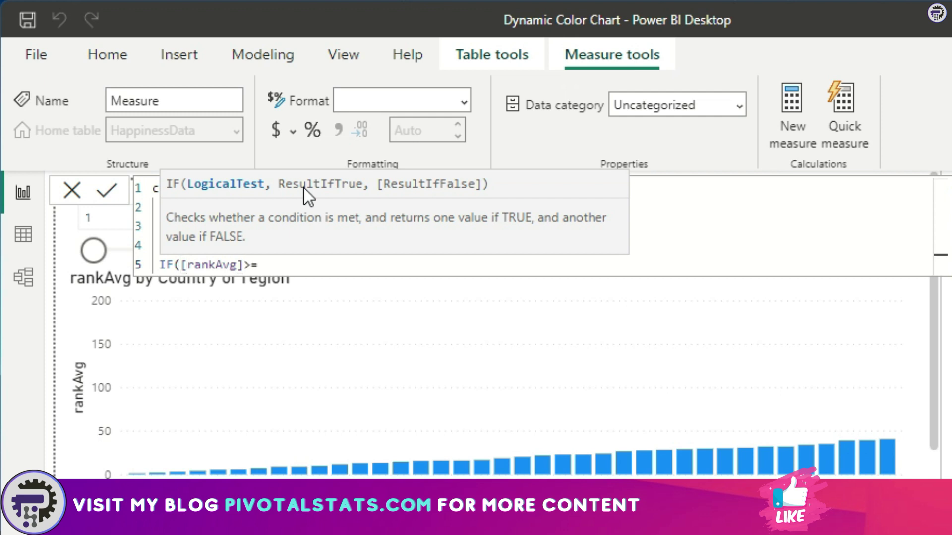
text(user)
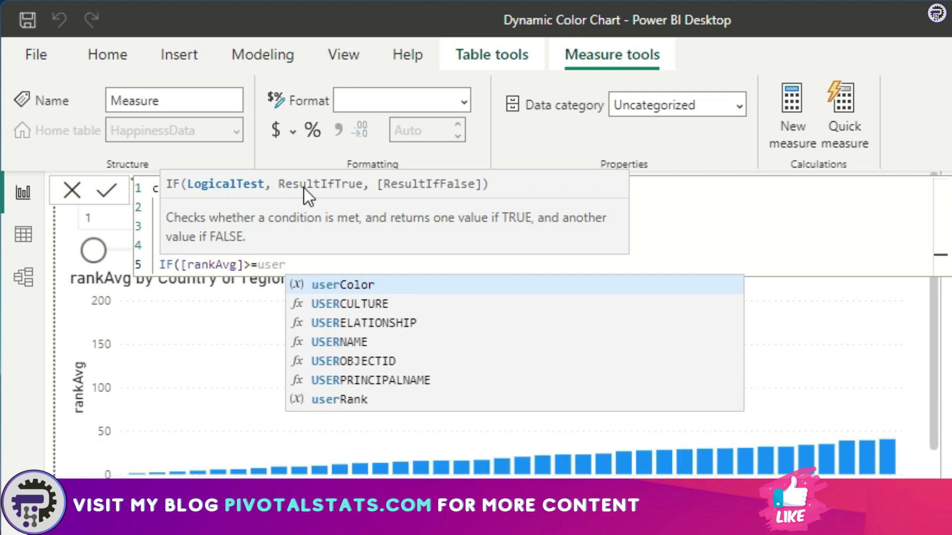
key(Down)
key(Down)
key(Down)
key(Down)
key(Down)
key(Down)
key(Tab)
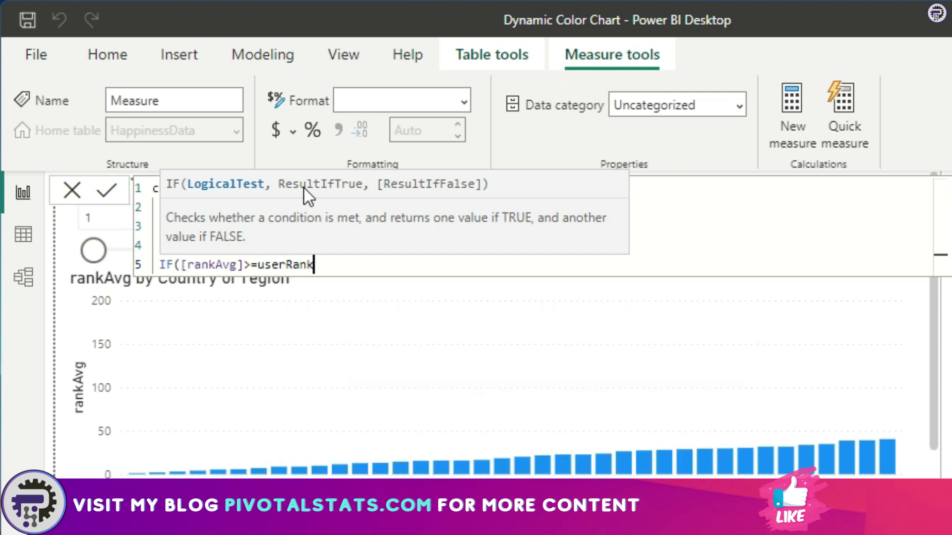
text(,"Red",)
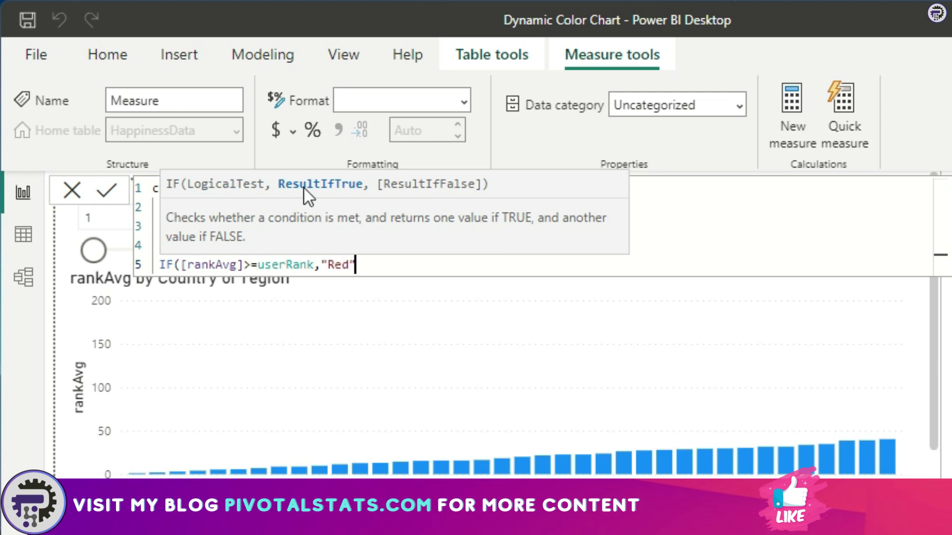
text(userc)
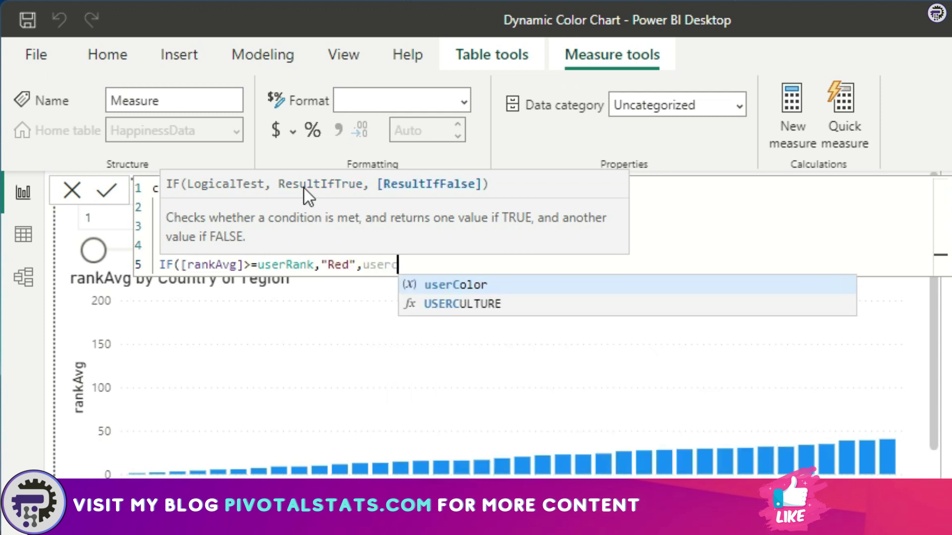
key(Tab)
text())
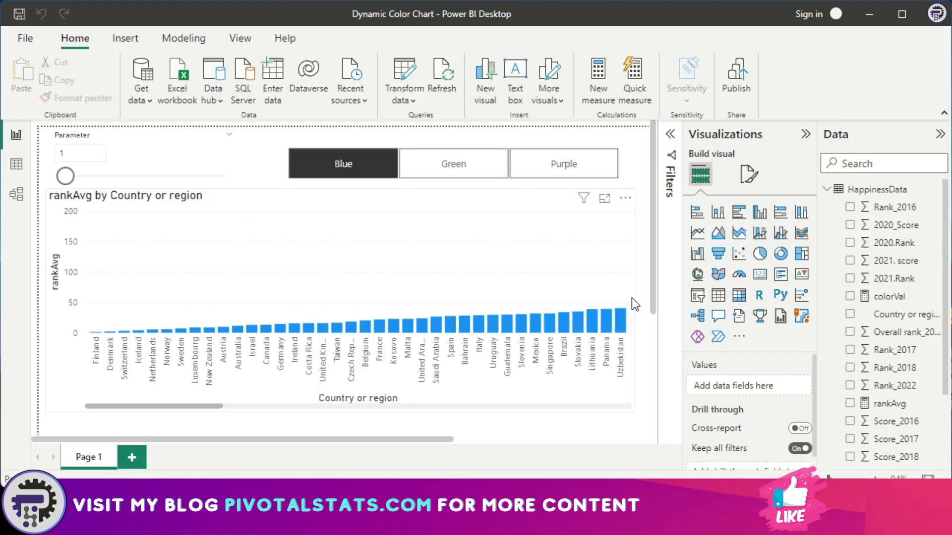
- Open conditional formatting for the rankAvg chart's column colours
click(632, 298)
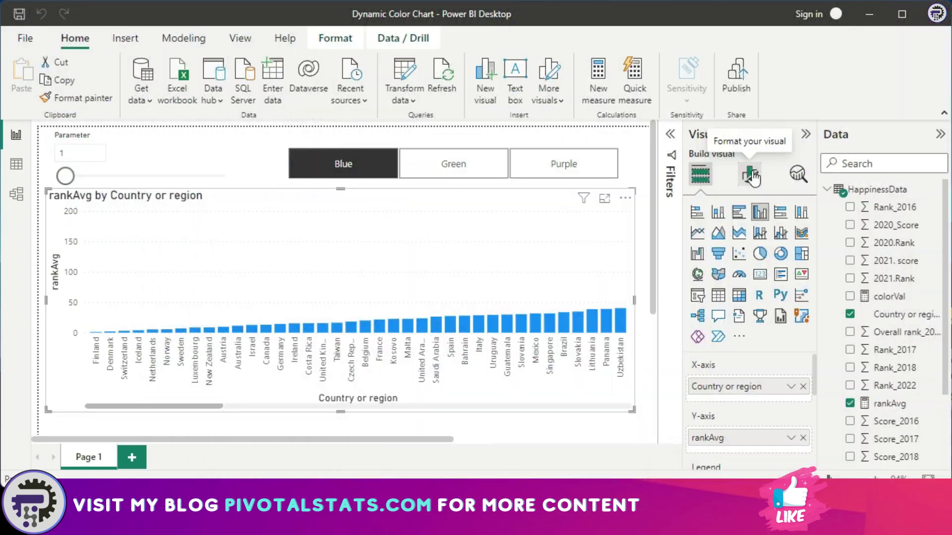
click(750, 175)
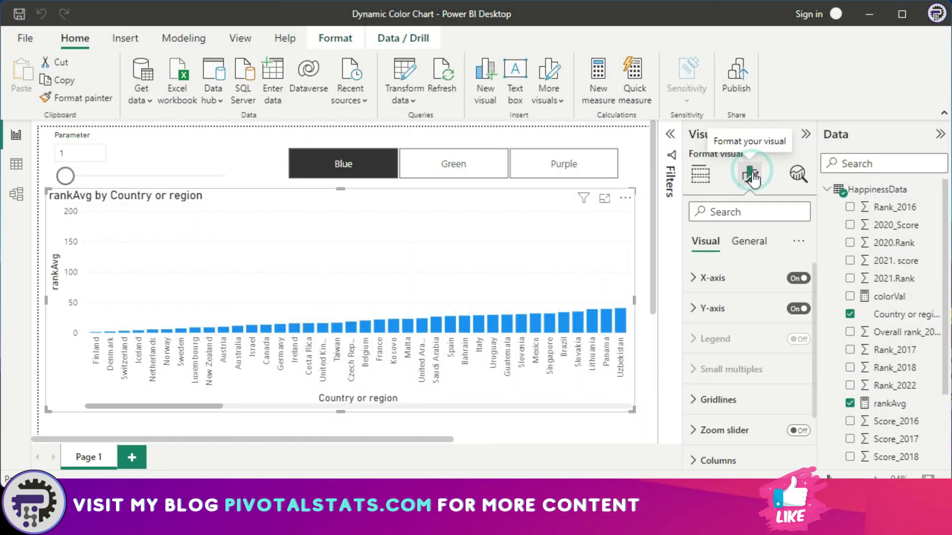
scroll(759, 334, down, 3)
click(704, 394)
scroll(744, 357, down, 2)
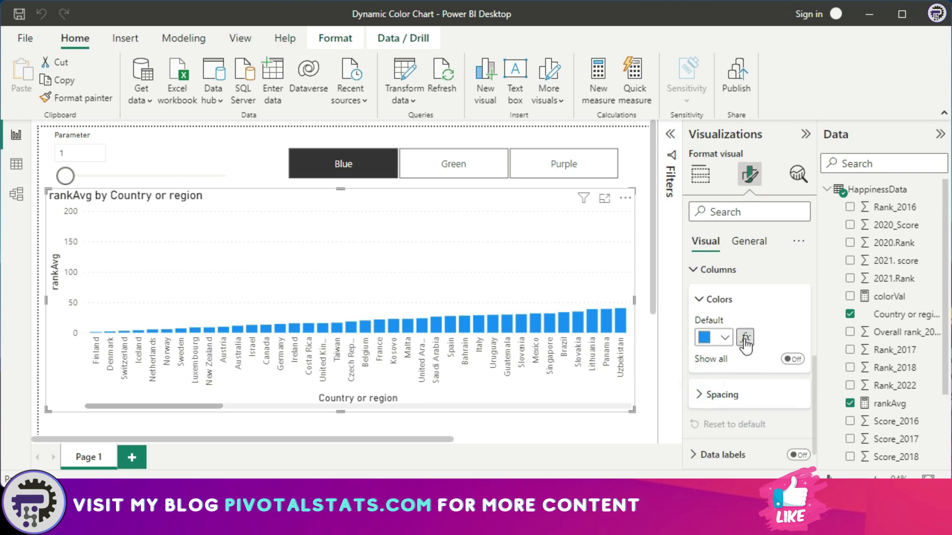
click(747, 339)
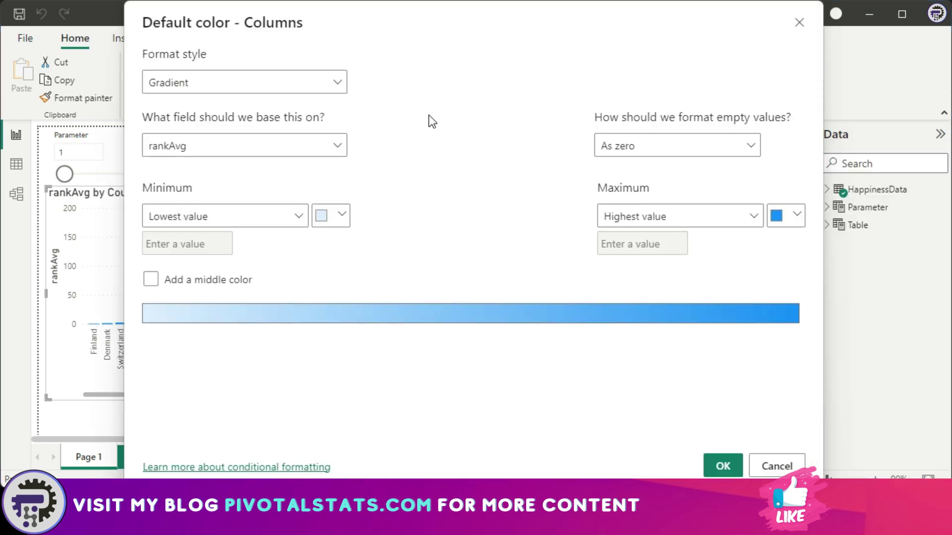
- Set the colour format style to Field value based on colorVal, turning all bars red
click(335, 82)
click(237, 155)
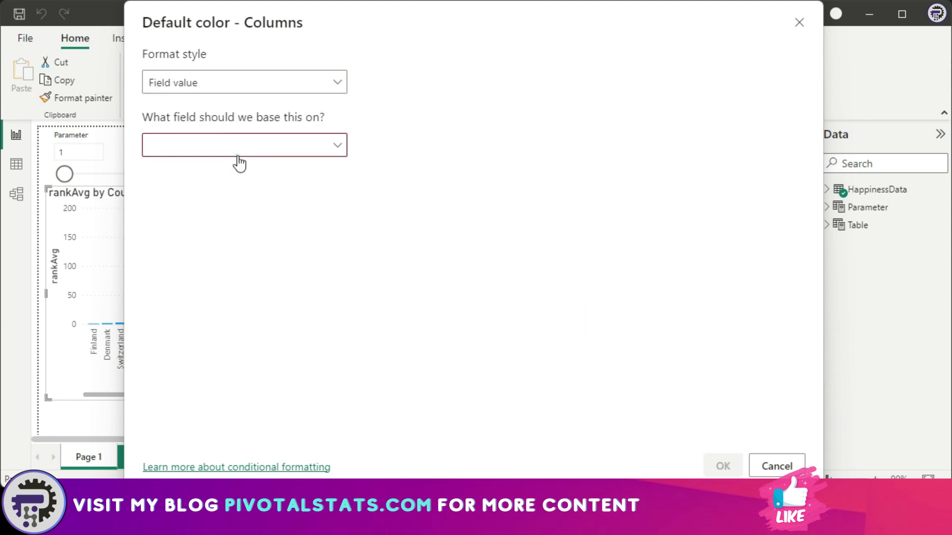
click(332, 143)
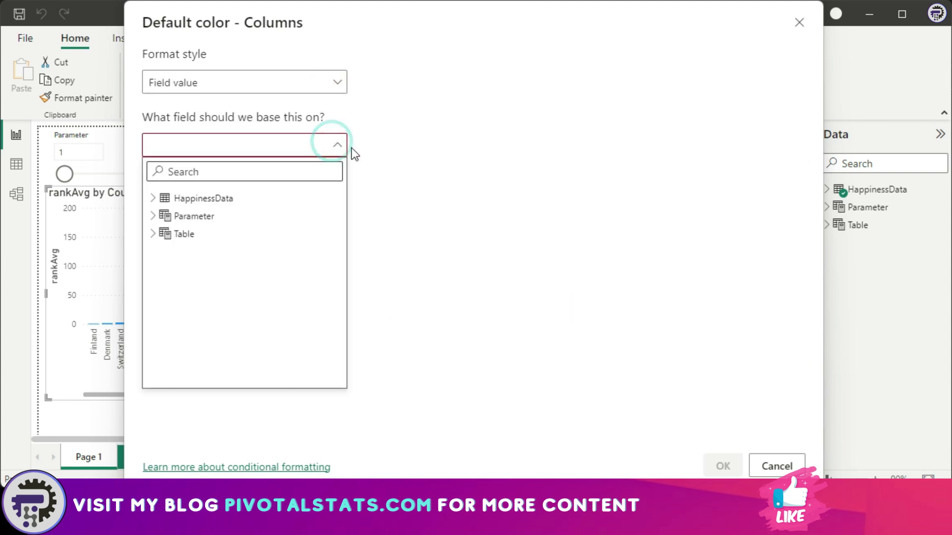
click(156, 198)
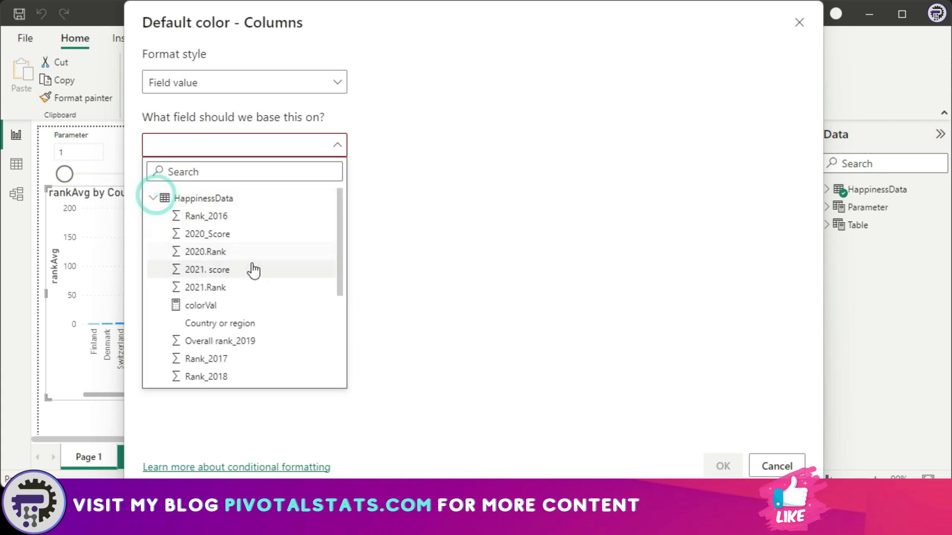
click(217, 308)
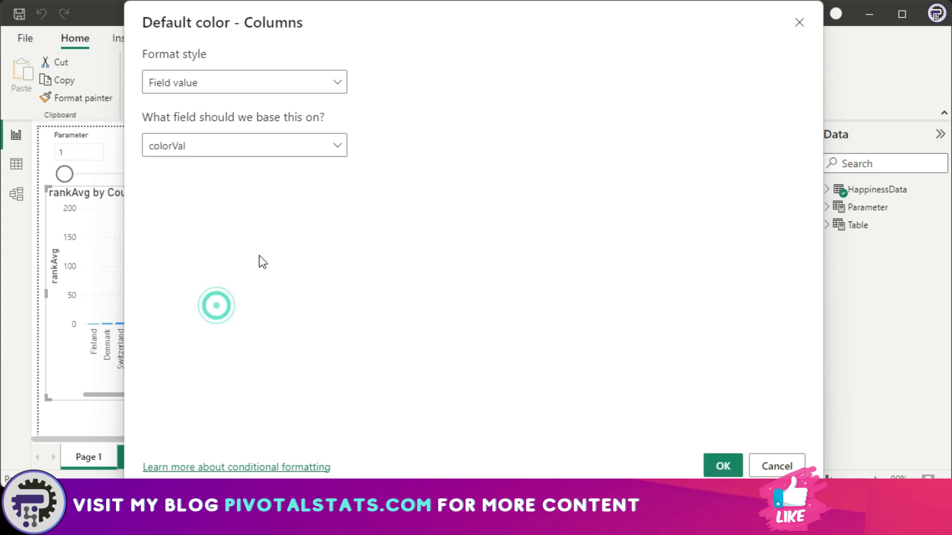
click(723, 466)
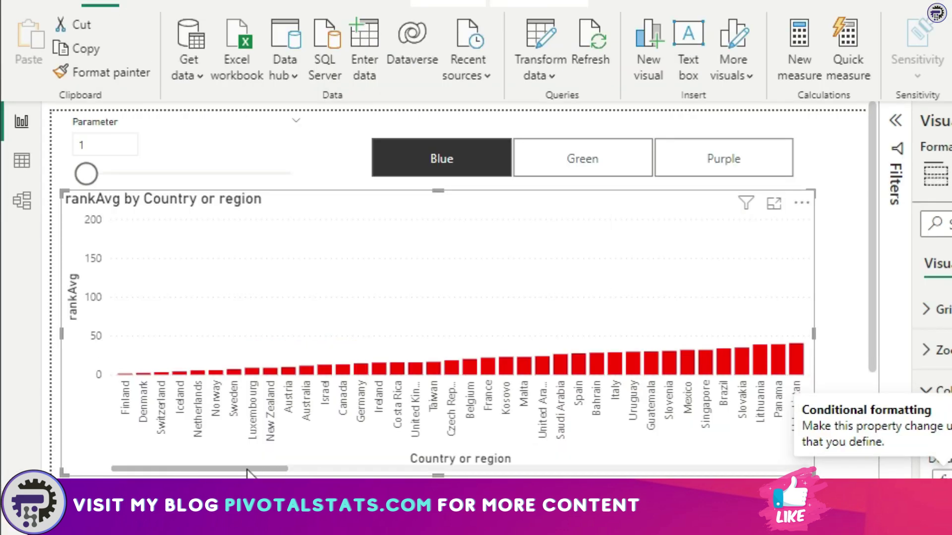
- Set the Parameter to 20, then pick Green and finally Purple for the top 20 bars
drag(238, 471, 143, 474)
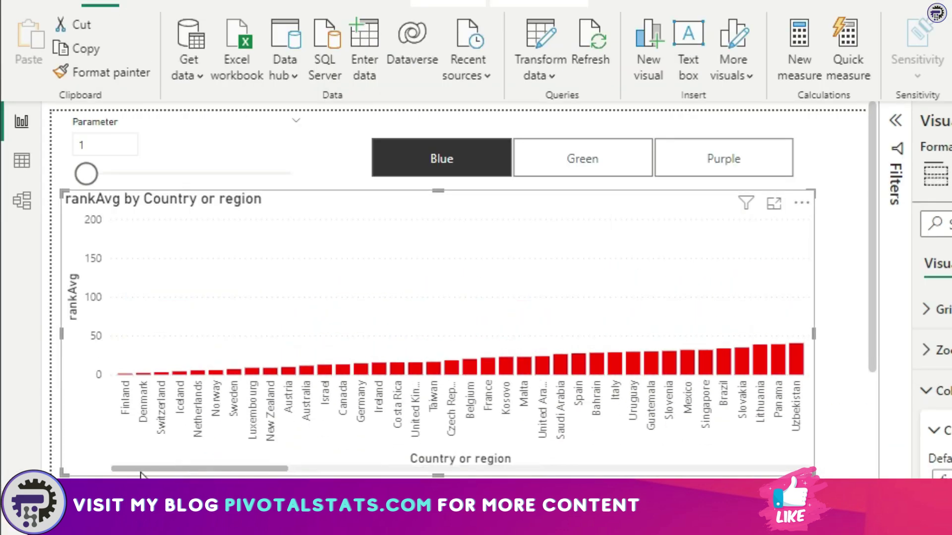
click(88, 148)
click(91, 176)
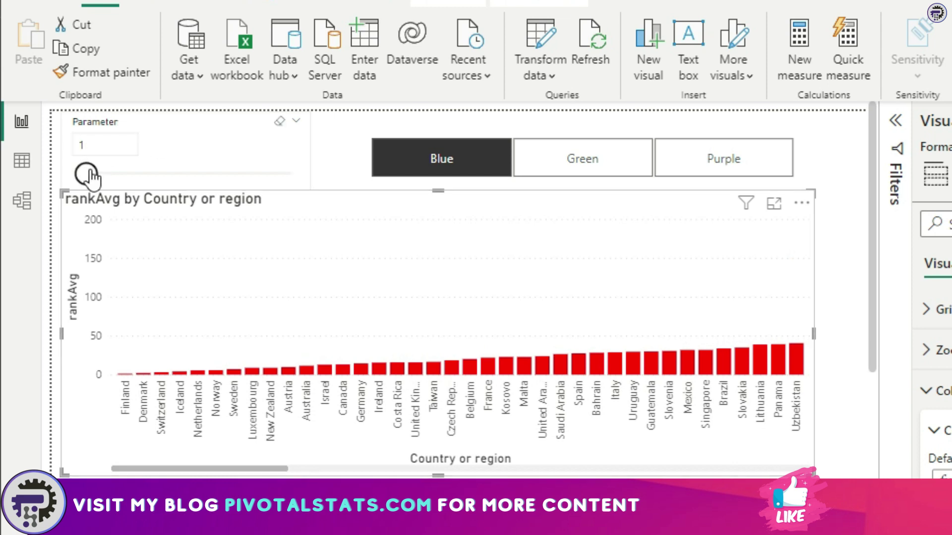
click(85, 150)
click(170, 166)
drag(89, 177, 130, 178)
click(128, 177)
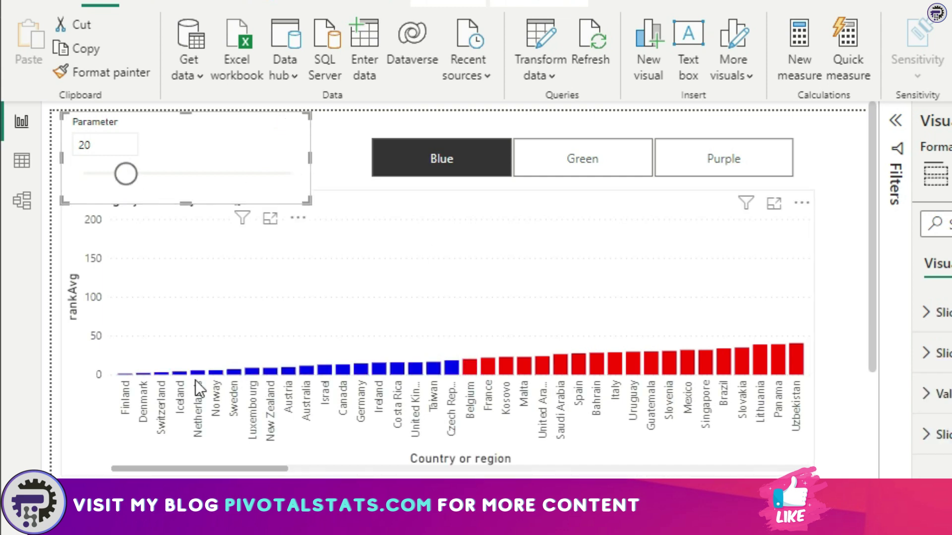
click(583, 171)
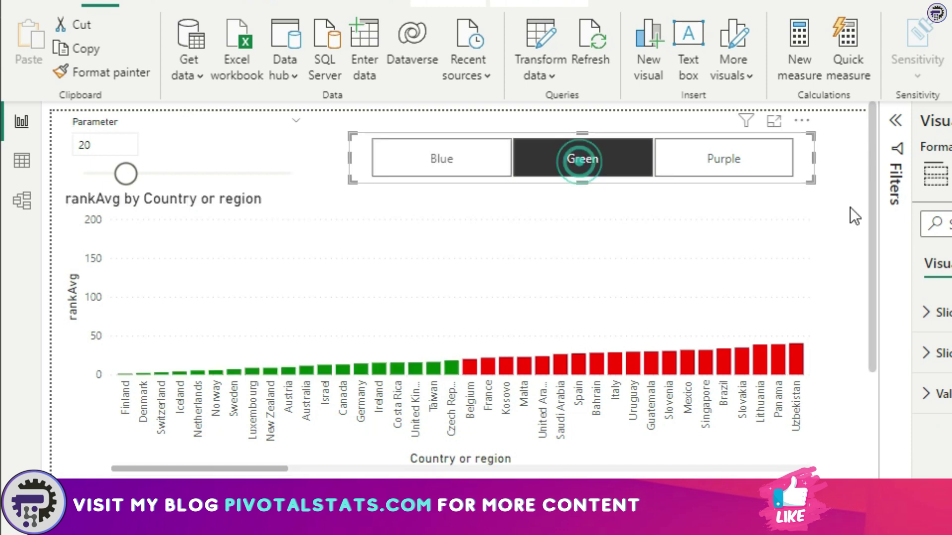
click(717, 161)
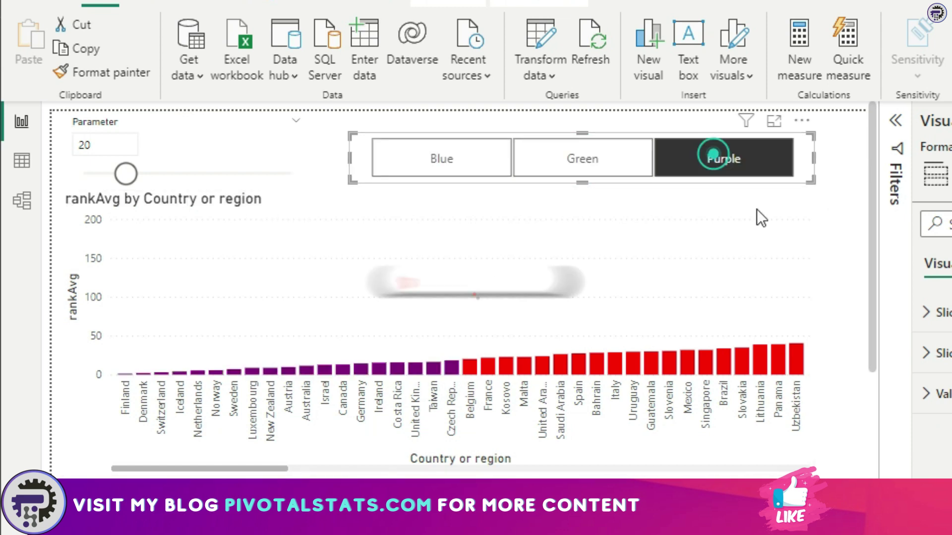